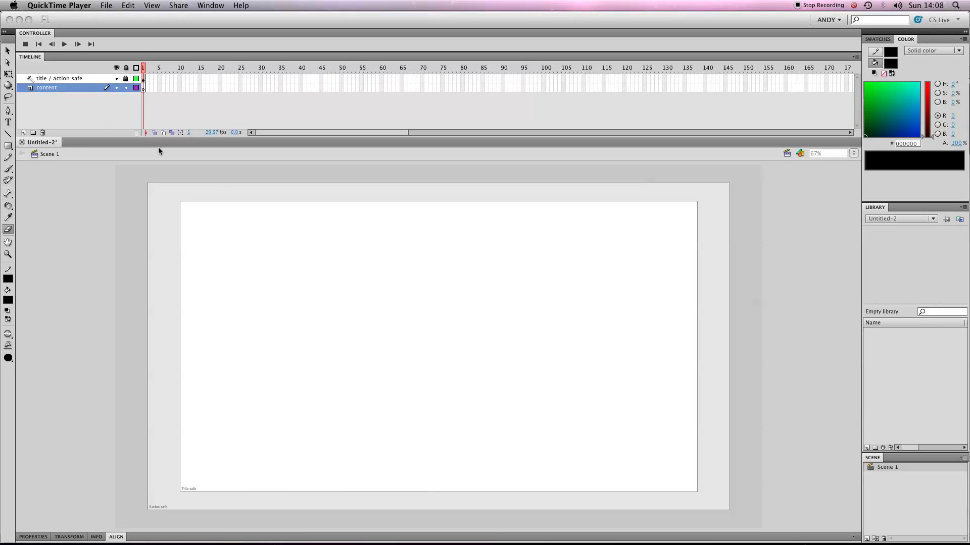
Step: Paint a round face, two eyes with pupils and a smile with the Brush tool
click(9, 171)
click(9, 171)
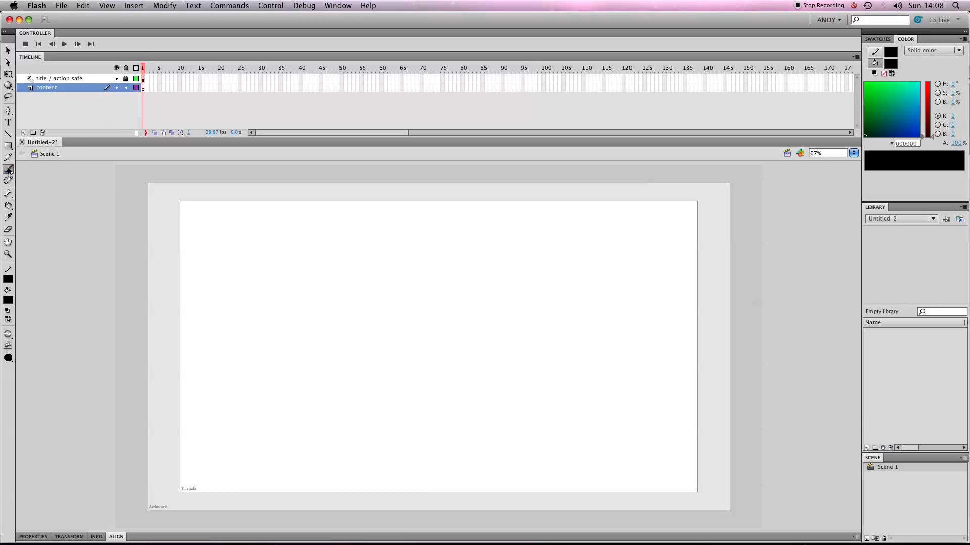
mouse_move(287, 256)
mouse_down()
mouse_move(269, 324)
mouse_move(344, 366)
mouse_move(407, 269)
mouse_move(325, 230)
mouse_move(289, 254)
mouse_move(282, 283)
mouse_move(320, 326)
mouse_move(322, 265)
mouse_move(283, 292)
mouse_up()
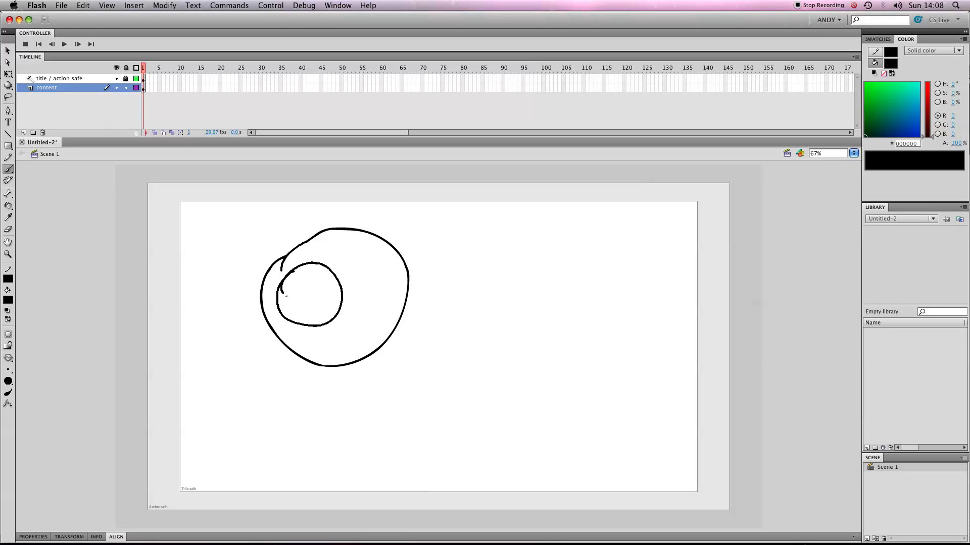
click(314, 291)
mouse_move(353, 254)
mouse_down()
mouse_move(346, 262)
mouse_move(362, 247)
mouse_move(351, 249)
mouse_up()
click(373, 275)
mouse_move(345, 325)
mouse_down()
mouse_move(376, 320)
mouse_move(366, 309)
mouse_up()
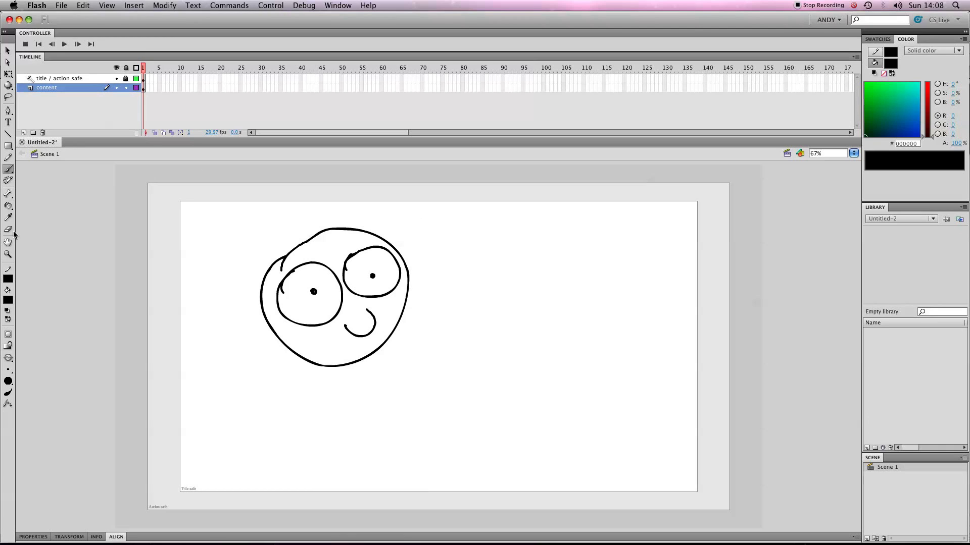
click(7, 50)
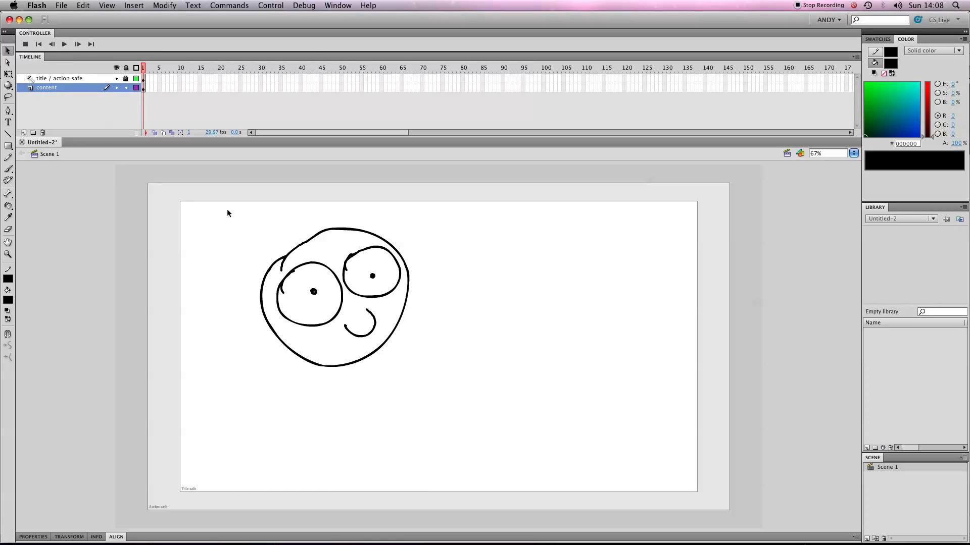
Step: Marquee-select the whole face drawing and drag it slightly left and down on the stage
mouse_move(228, 209)
mouse_down()
mouse_move(318, 313)
mouse_move(487, 414)
mouse_up()
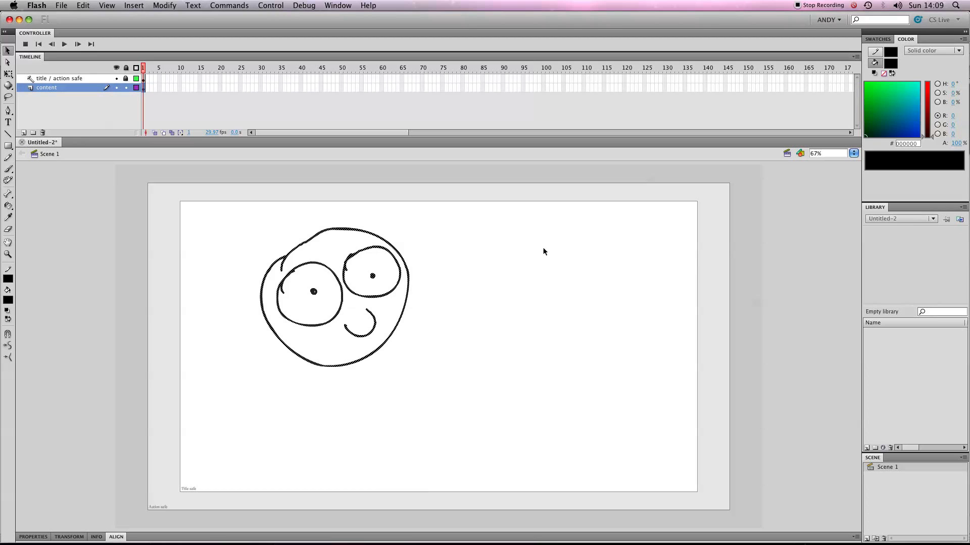
mouse_move(386, 269)
mouse_down()
mouse_move(373, 350)
mouse_move(347, 286)
mouse_up()
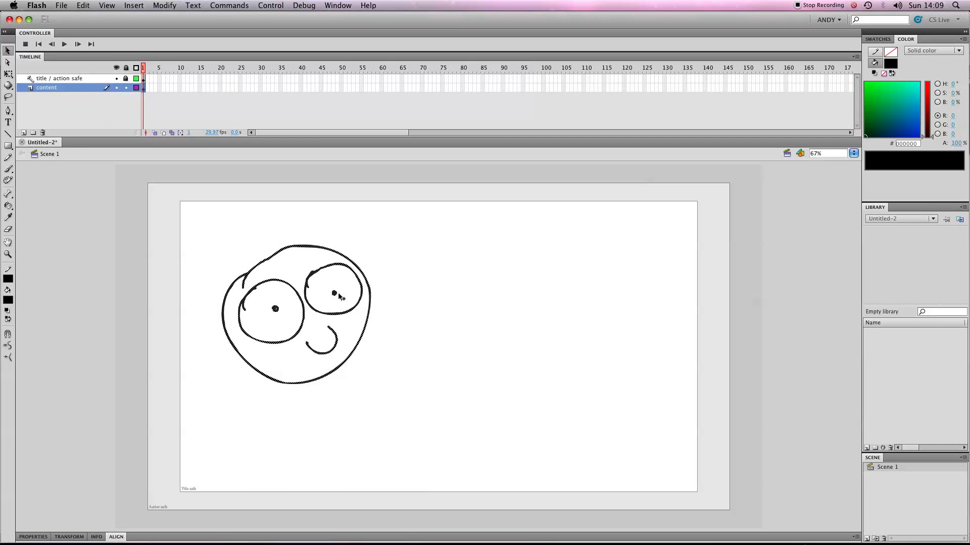
mouse_move(334, 298)
mouse_down()
mouse_move(561, 286)
mouse_move(401, 287)
mouse_move(308, 303)
mouse_move(315, 307)
mouse_up()
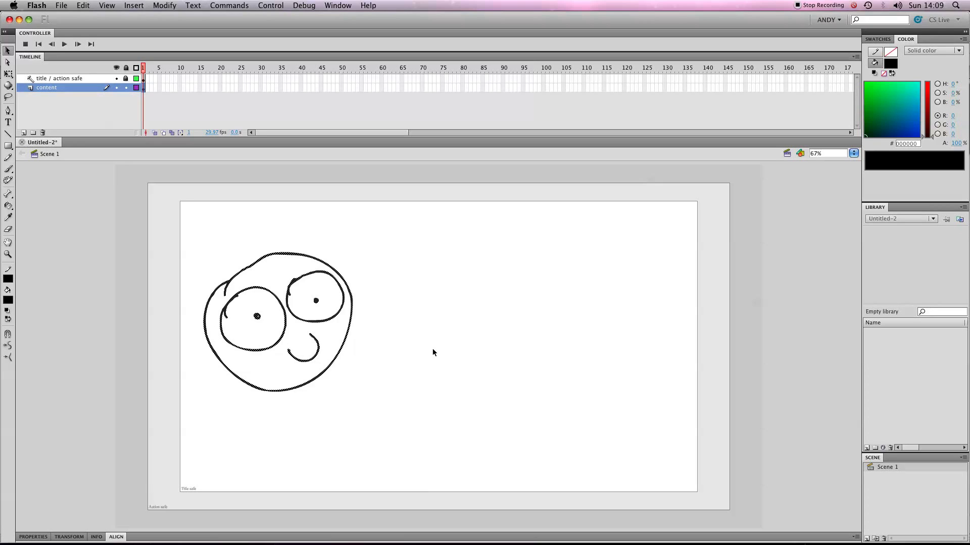
Step: Convert the face drawing into a Graphic symbol named 'face' via Modify > Convert to Symbol
key(F8)
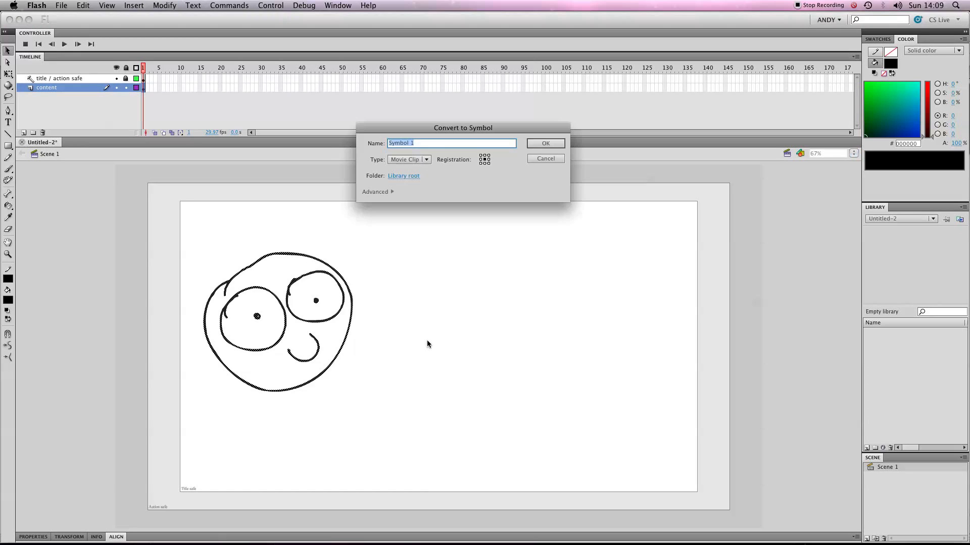
click(544, 158)
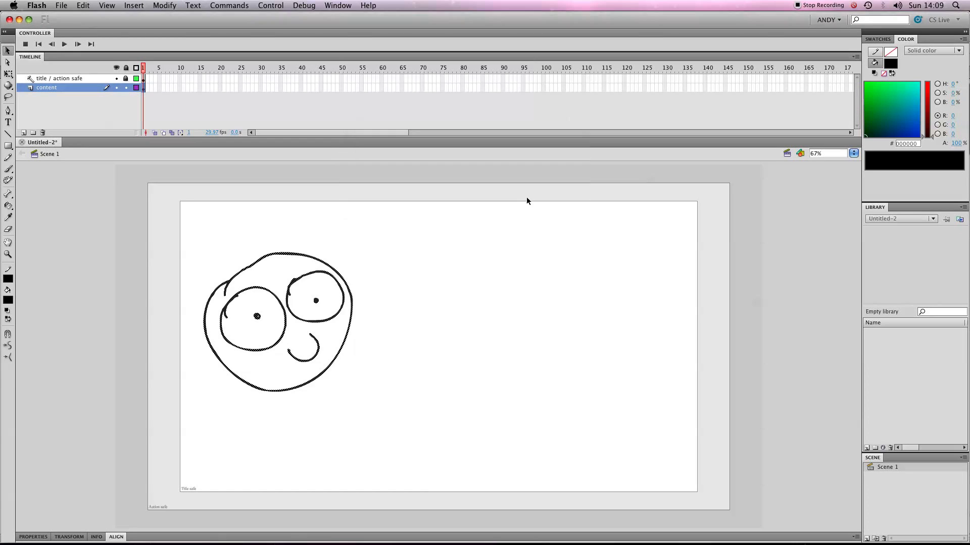
click(164, 5)
mouse_move(139, 4)
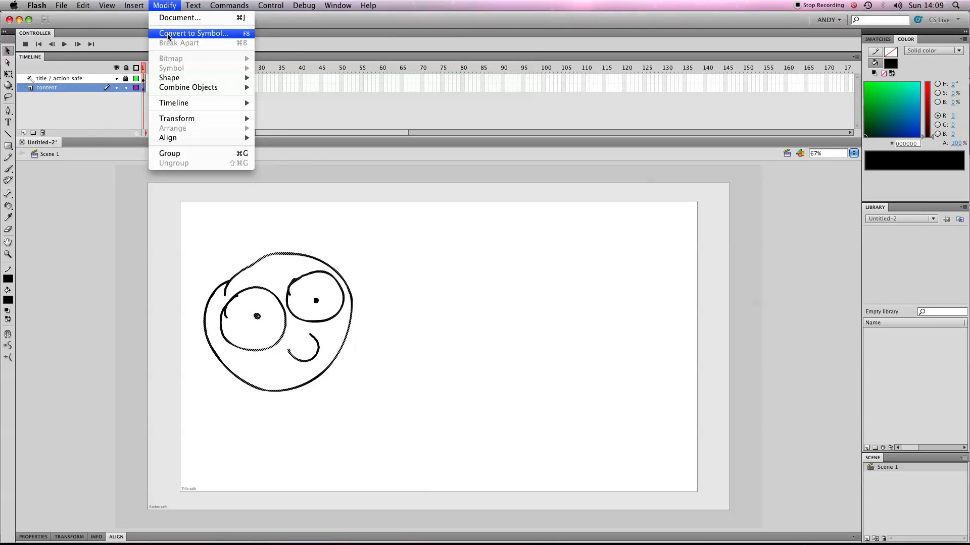
click(168, 37)
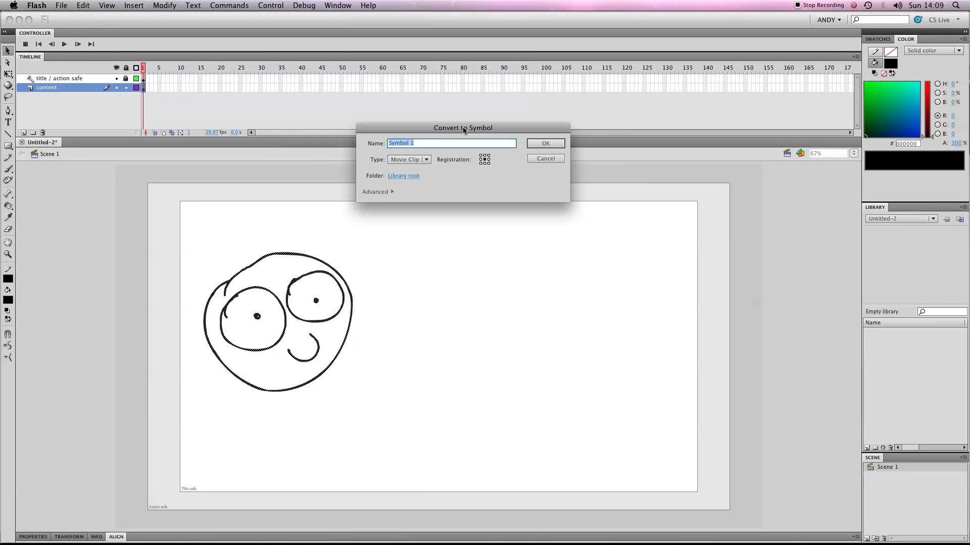
drag(461, 130, 485, 207)
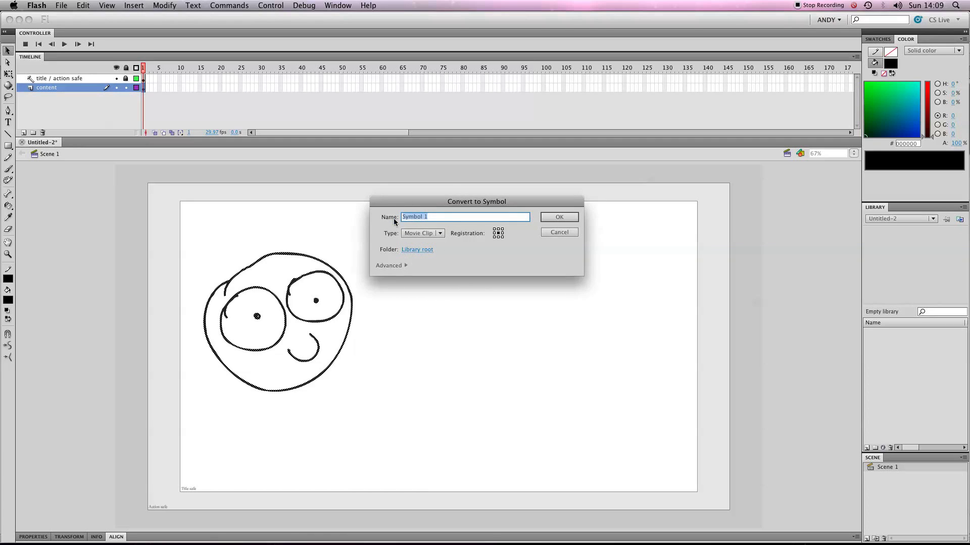
text(face)
click(439, 234)
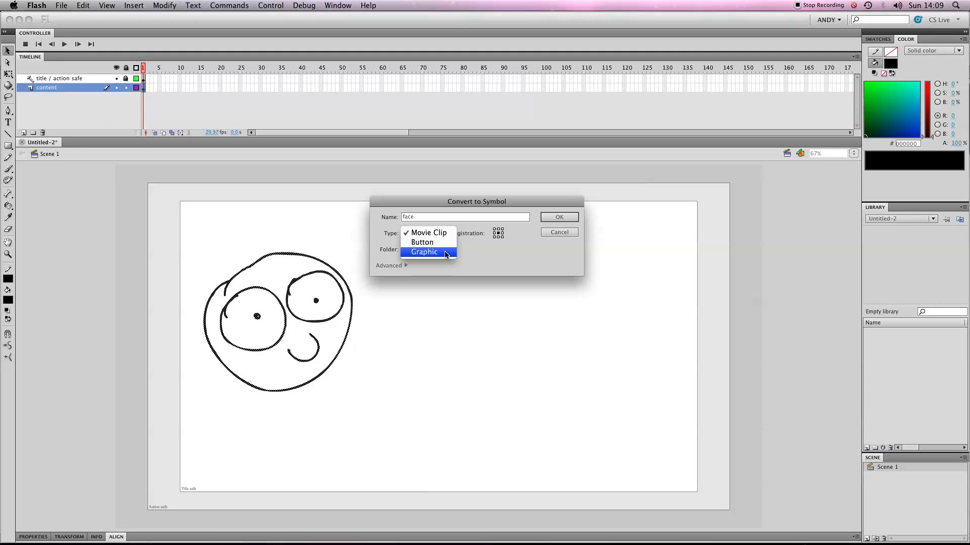
click(447, 253)
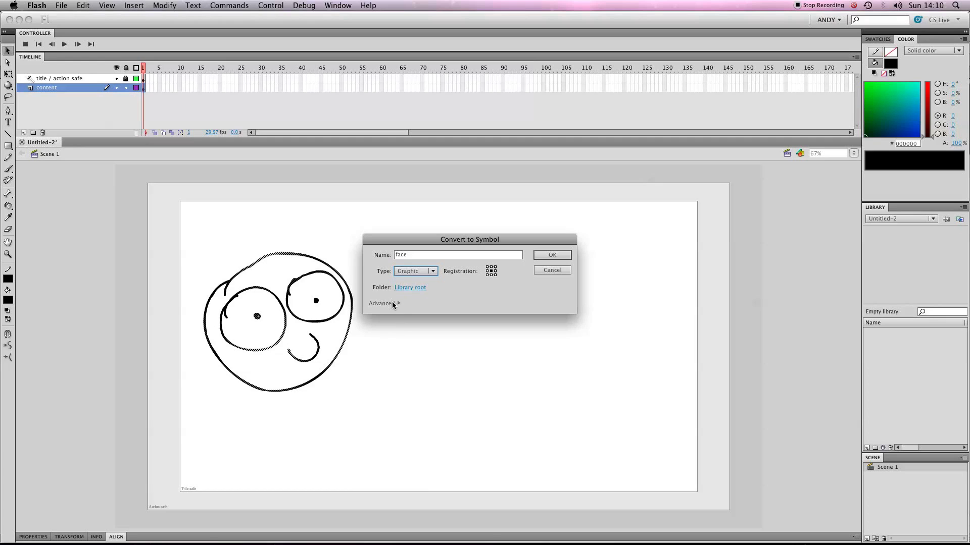
click(549, 255)
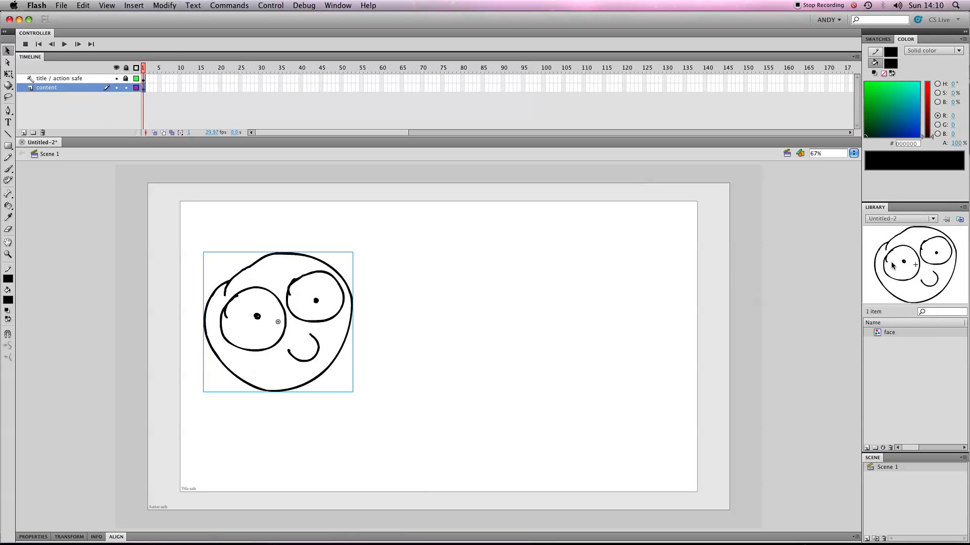
Step: Drag the face instance down-left so it overhangs the stage's left edge
click(886, 333)
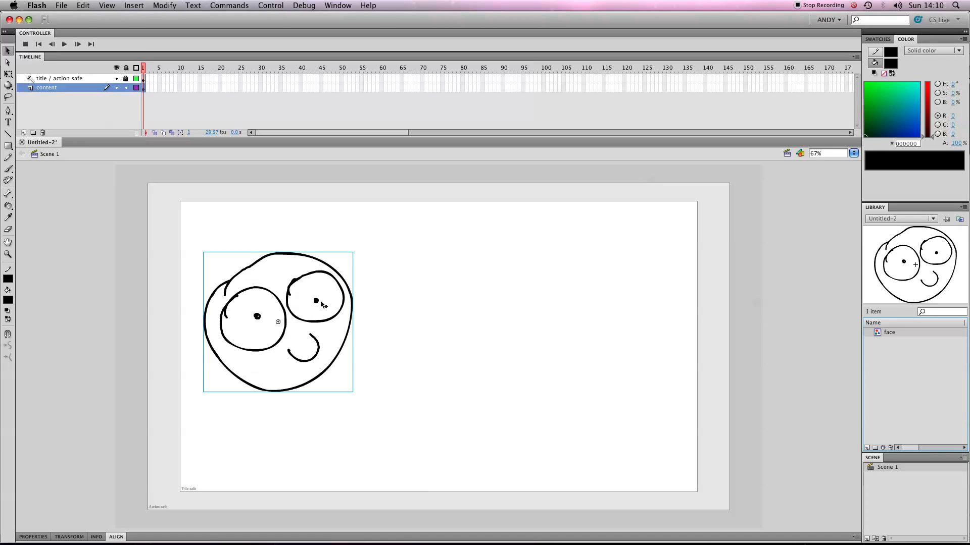
drag(320, 302, 247, 326)
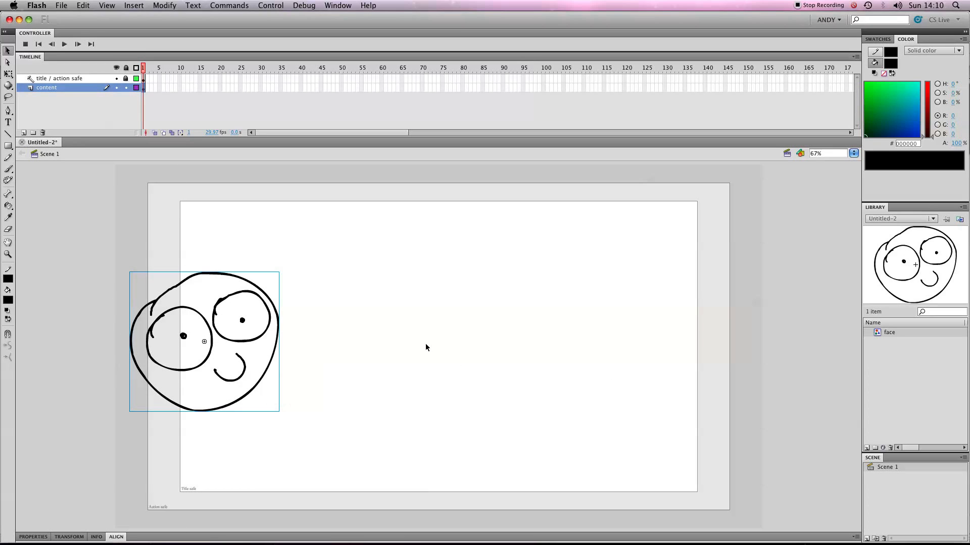
click(117, 78)
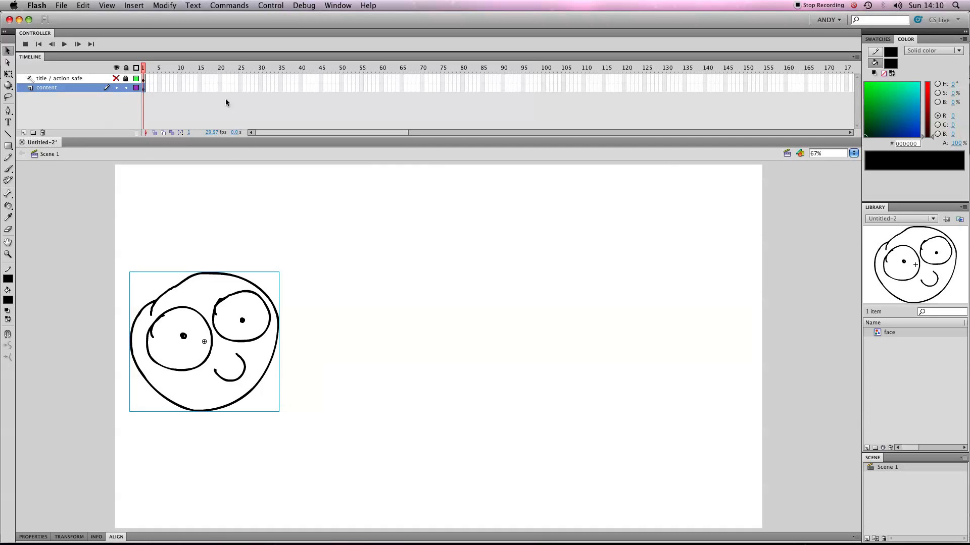
key(super+shift+a)
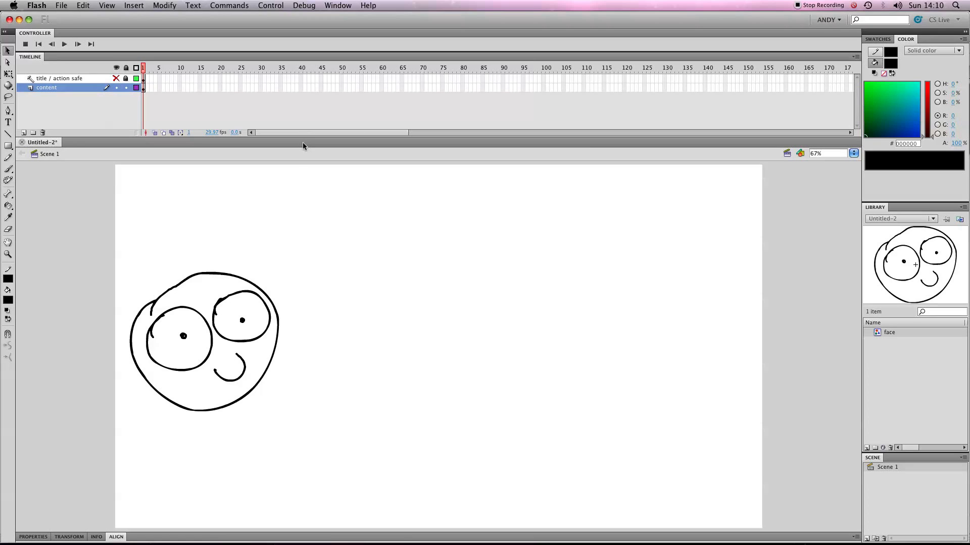
click(144, 88)
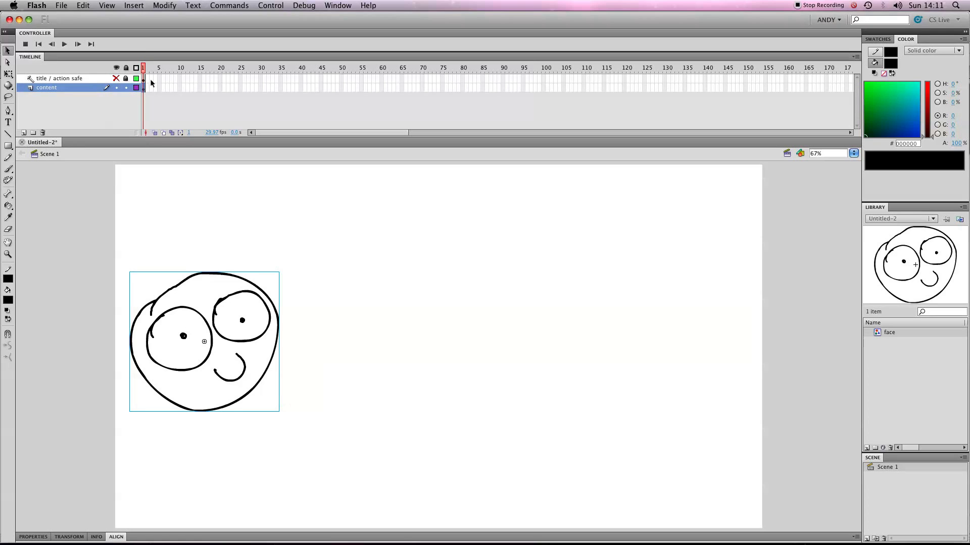
key(Escape)
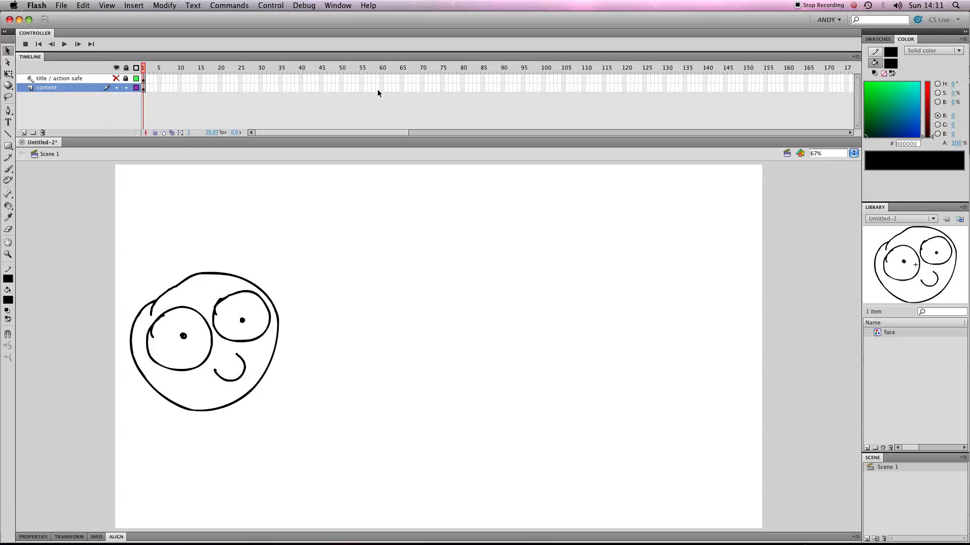
Step: Insert a keyframe at frame 75 on the content layer and scrub back to check the span
click(442, 88)
key(F6)
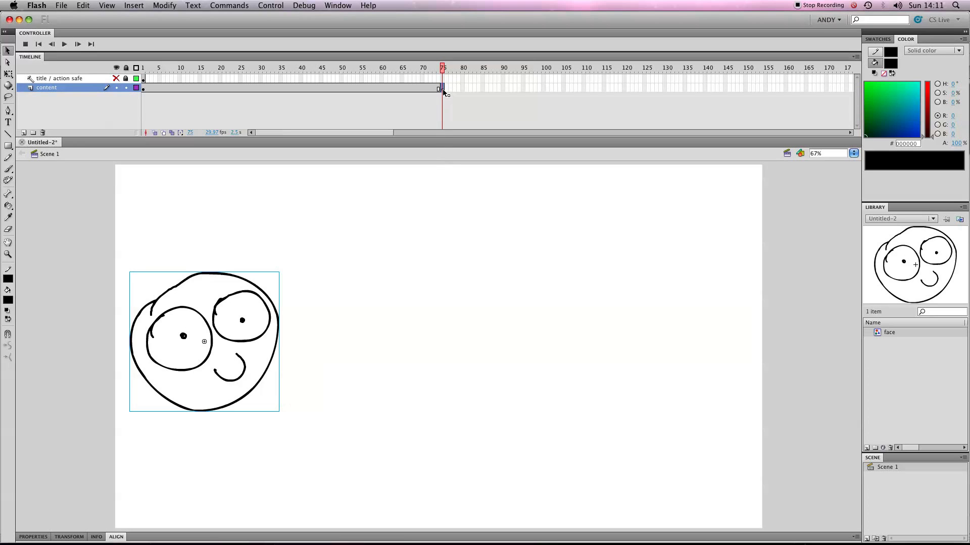
drag(442, 69, 144, 69)
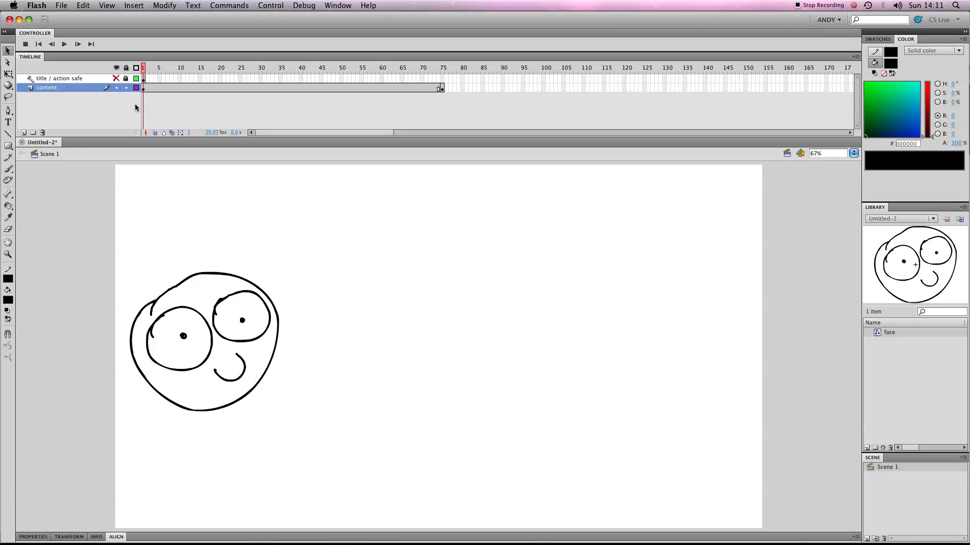
click(438, 90)
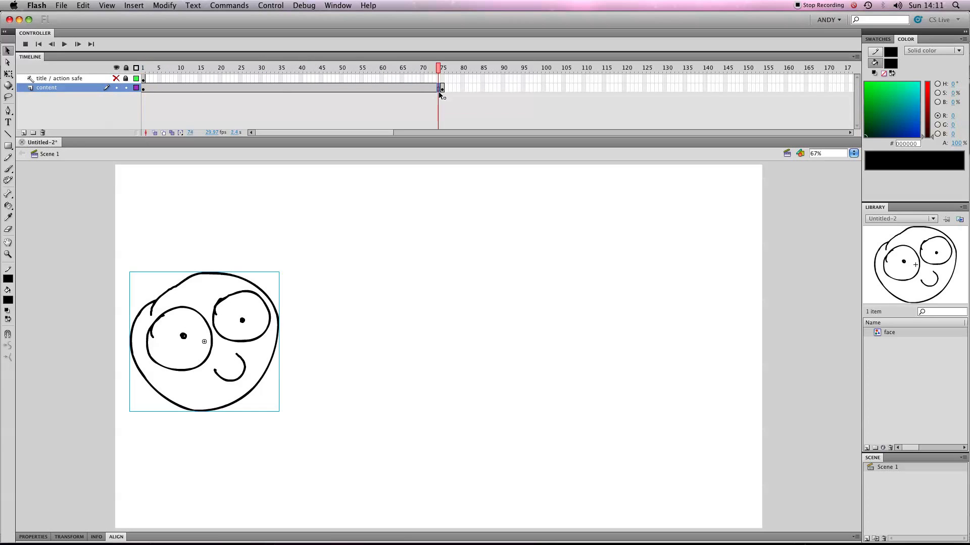
key(comma)
key(comma)
key(comma)
key(comma)
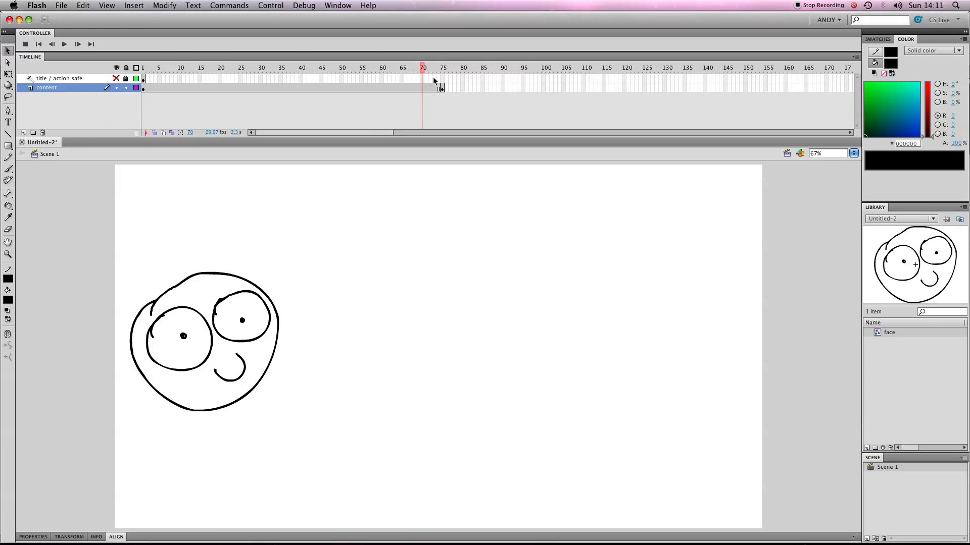
Step: Play the timeline from frame 1 to preview, then select the face and return to frame 75
drag(408, 67, 143, 68)
key(Return)
drag(442, 68, 145, 91)
click(145, 91)
click(443, 89)
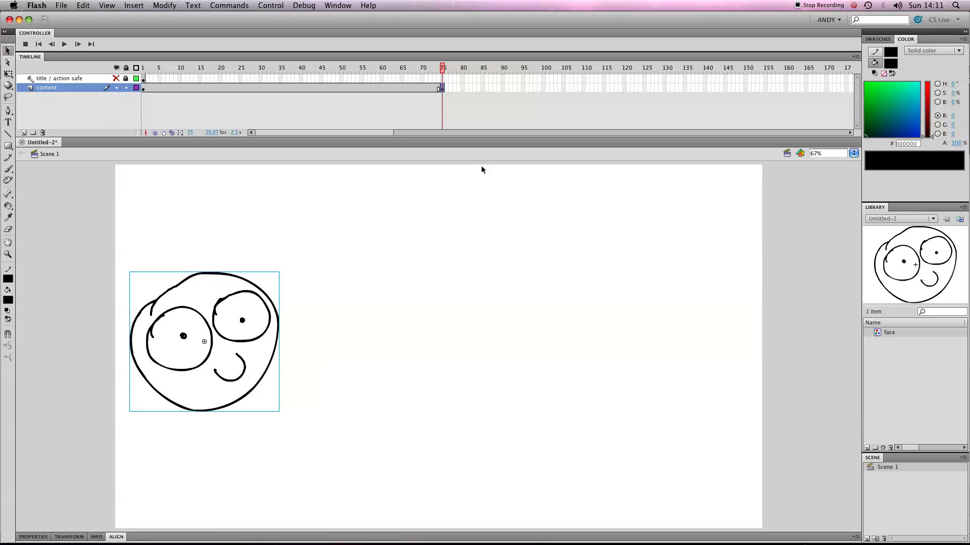
Step: At frame 75, drag the face to the stage's right side and compare with frame 1
click(144, 90)
click(441, 89)
drag(243, 322, 716, 329)
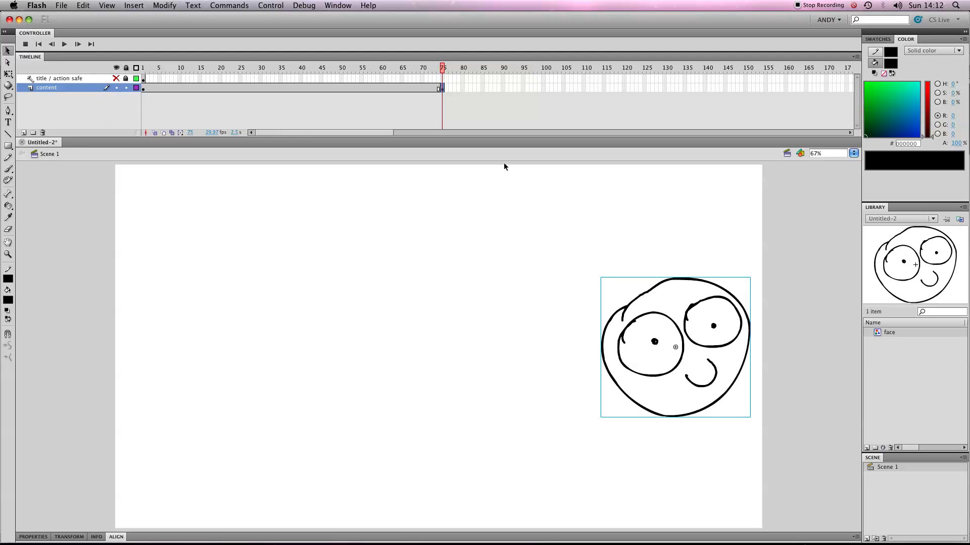
click(143, 89)
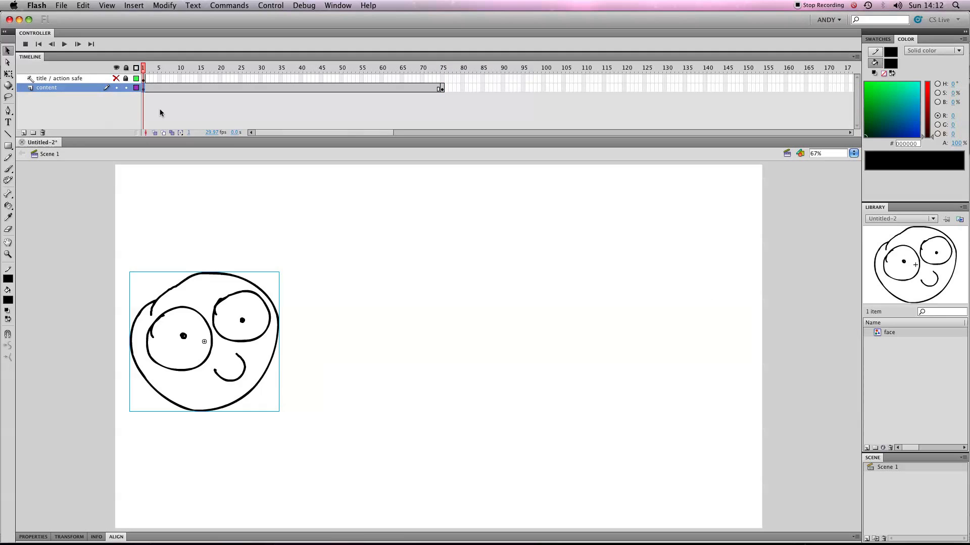
click(442, 88)
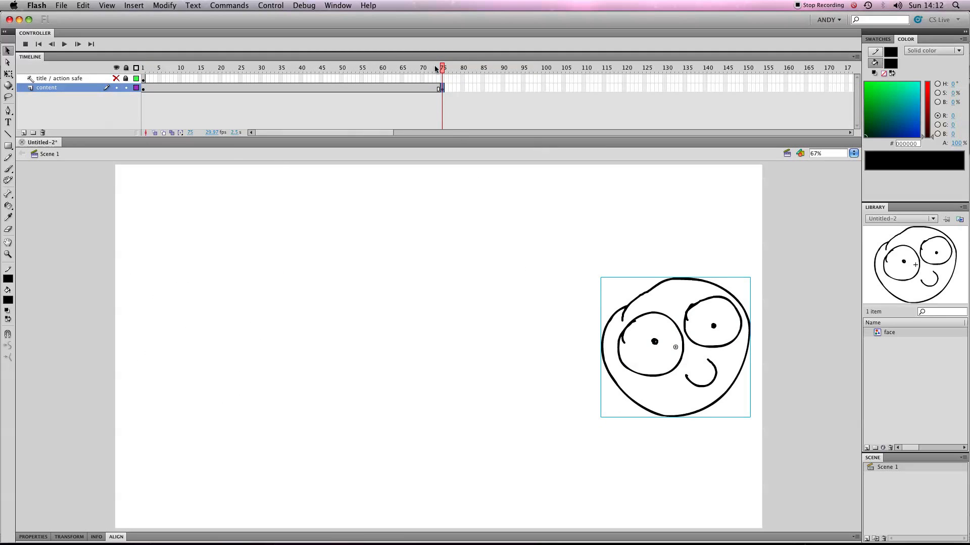
Step: Scrub between frames 1 and 75 to compare face positions, stopping on frame 34
drag(440, 69, 443, 91)
click(145, 88)
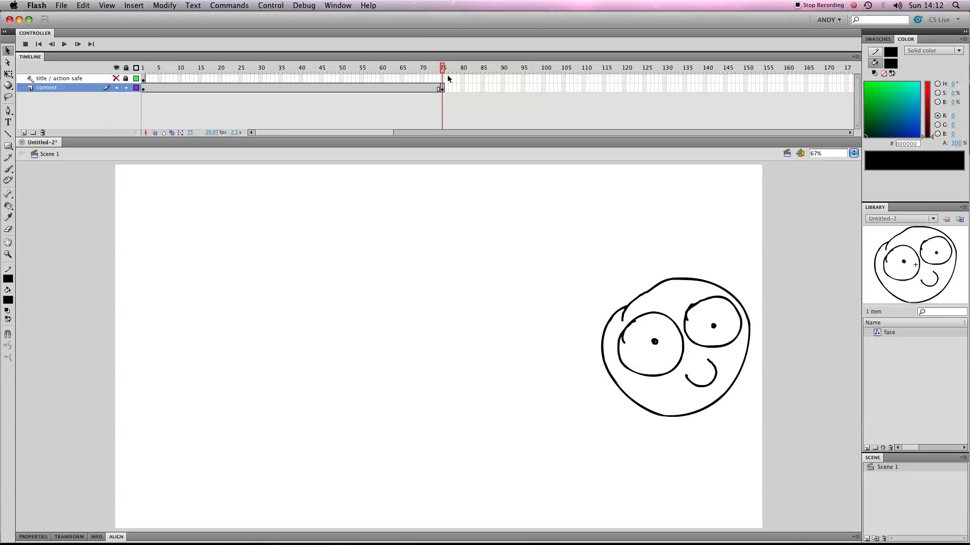
drag(430, 67, 124, 164)
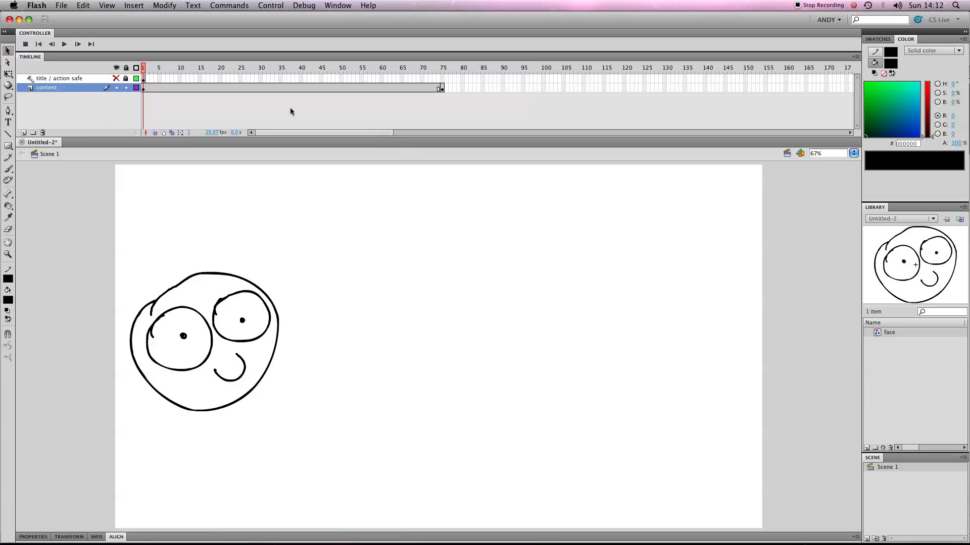
drag(192, 67, 244, 70)
click(275, 90)
Step: Create a classic tween on the content layer spanning frames 1 to 75
right_click(278, 90)
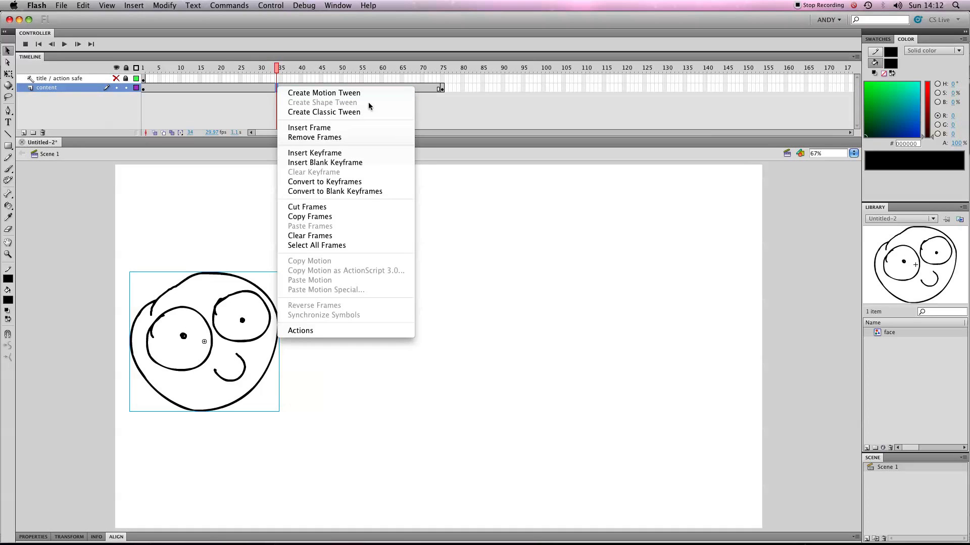
click(298, 114)
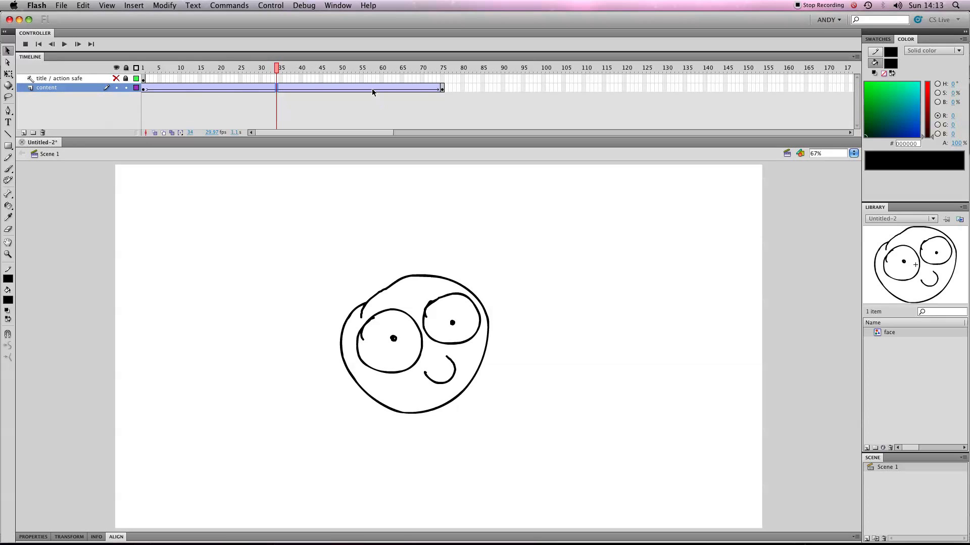
Step: Rewind to frame 1 and play the tween to watch the face slide right
drag(221, 69, 130, 70)
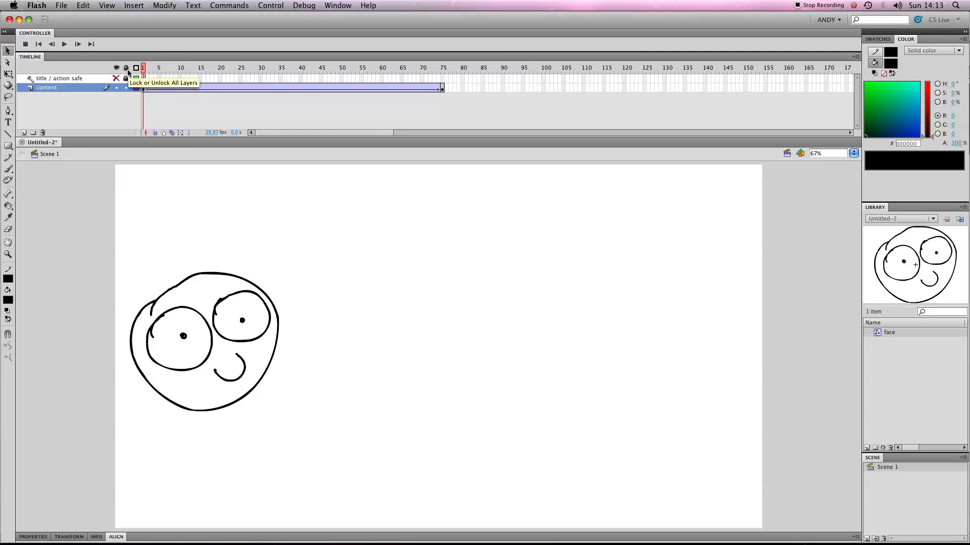
key(Return)
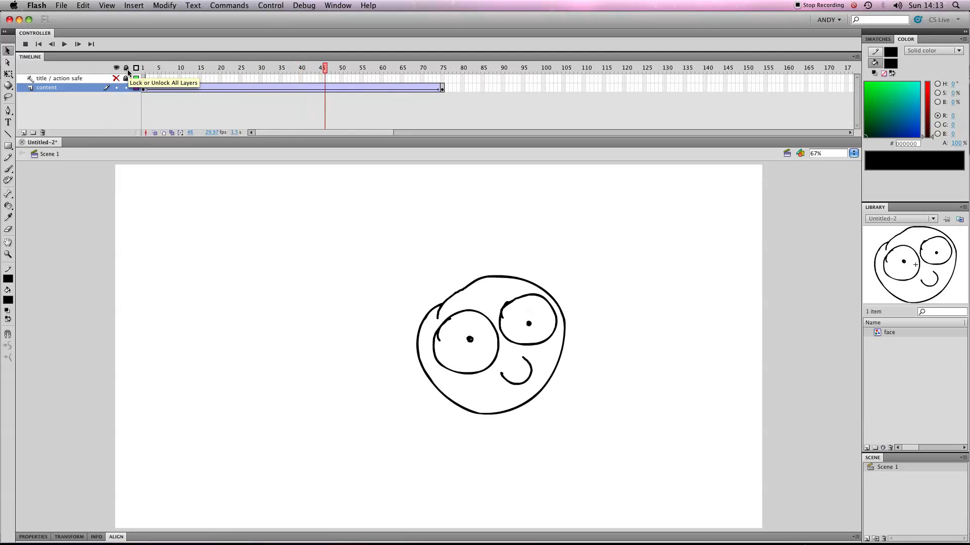